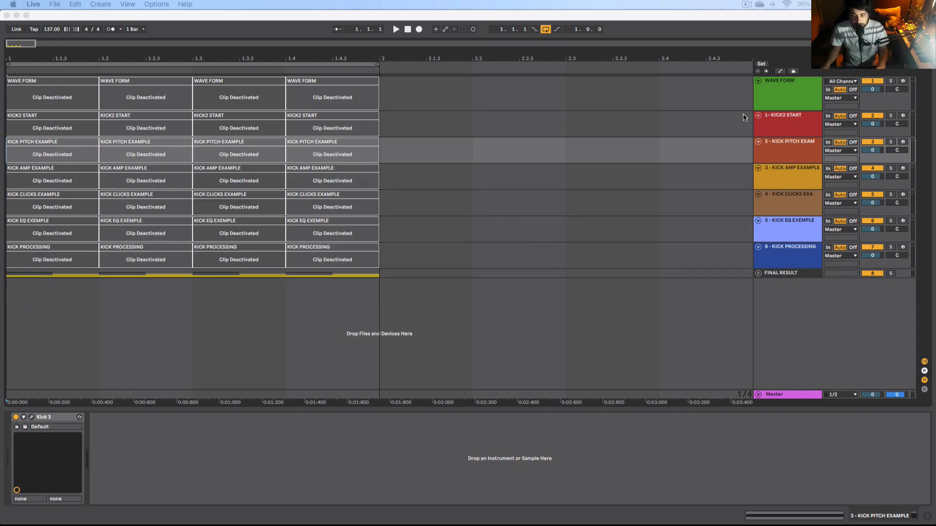
Step: Shrink the height of the WAVE FORM track
click(773, 112)
drag(775, 110, 773, 86)
click(380, 117)
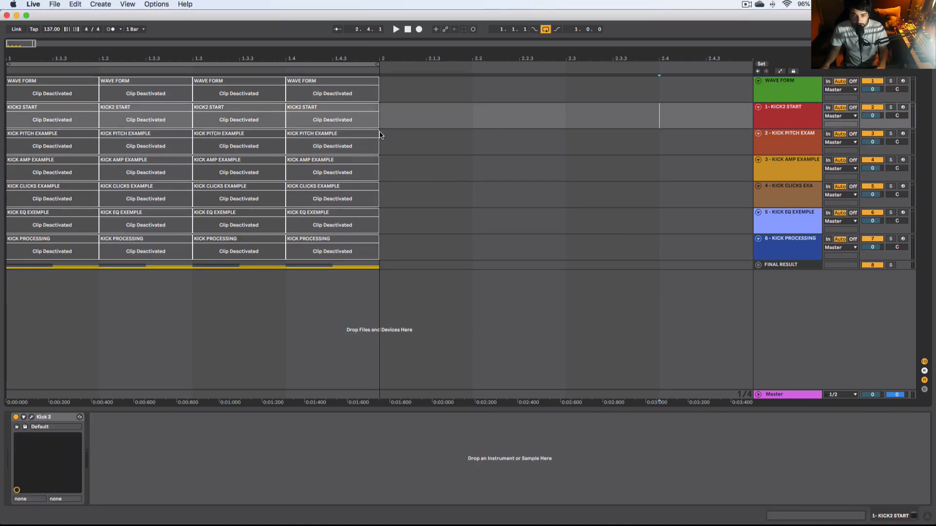
Step: Unfold the FINAL RESULT group track to show its Kick, KICK RENDER, BASS TEST and HAT SHORT SIZE tracks
mouse_move(367, 251)
mouse_down()
mouse_move(3, 95)
mouse_move(153, 110)
mouse_move(352, 238)
mouse_move(384, 246)
mouse_up()
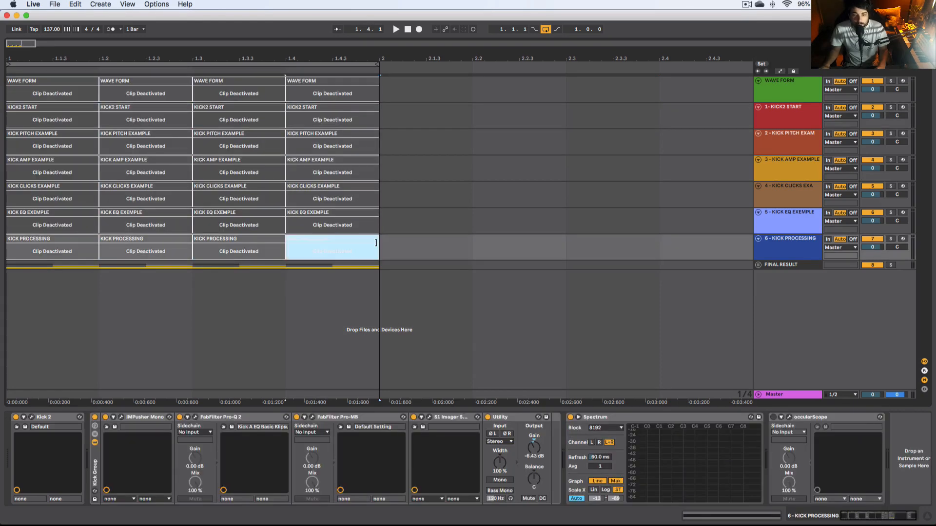
click(385, 247)
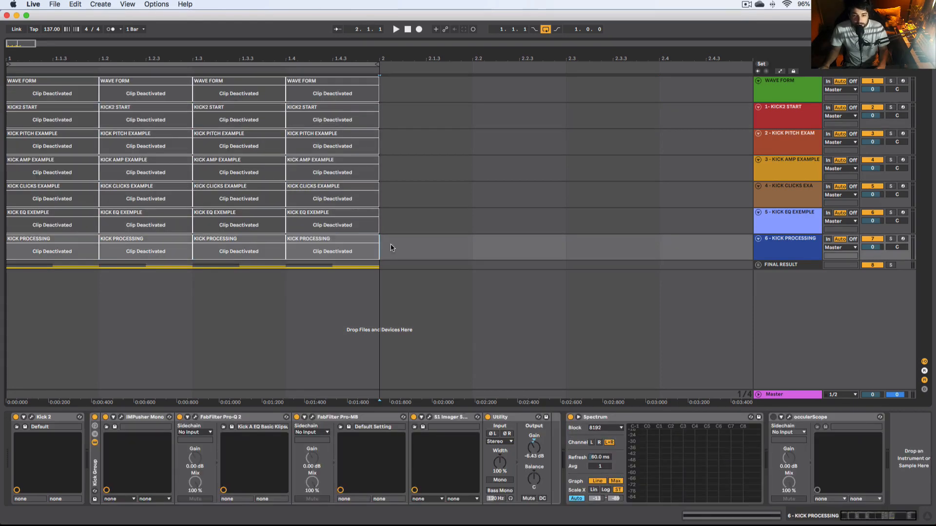
click(759, 265)
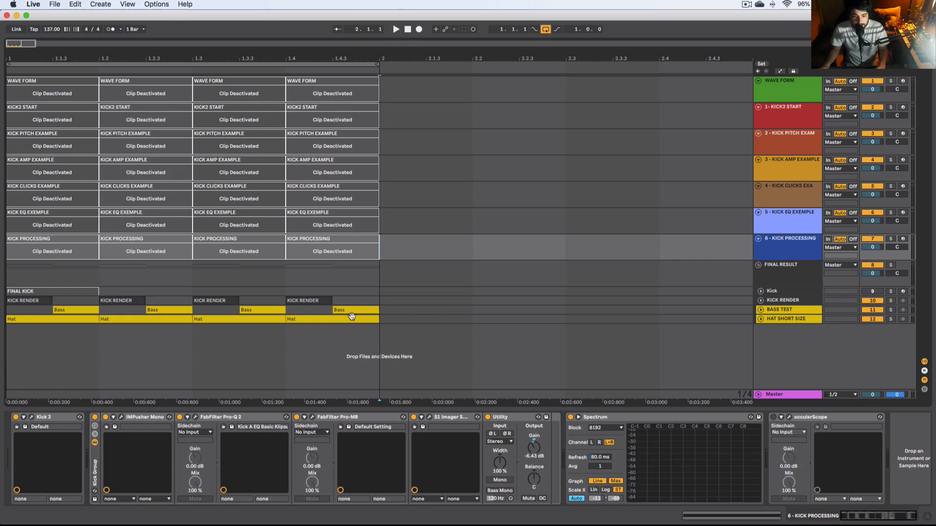
Step: Select the clips of the Bass, WAVE FORM, KICK2 START and KICK PITCH EXAMPLE rows in turn to review them
drag(384, 314, 7, 300)
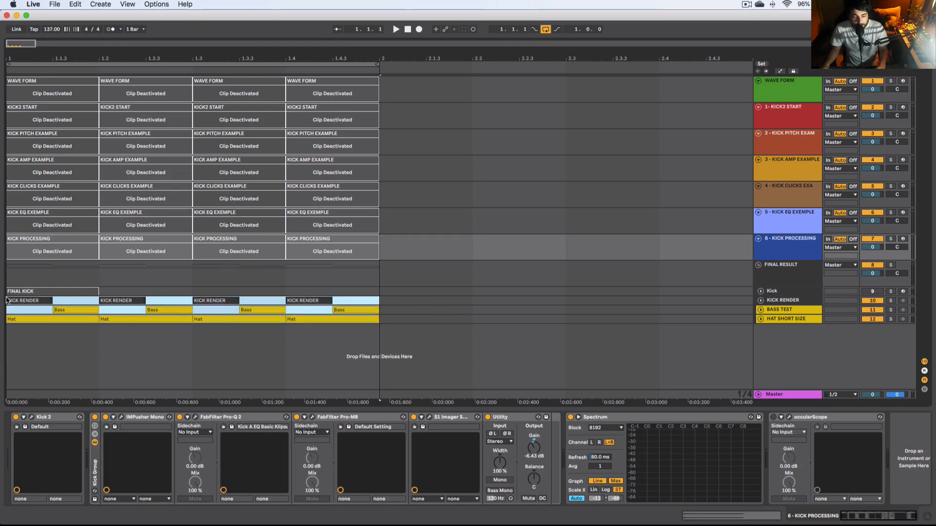
click(388, 312)
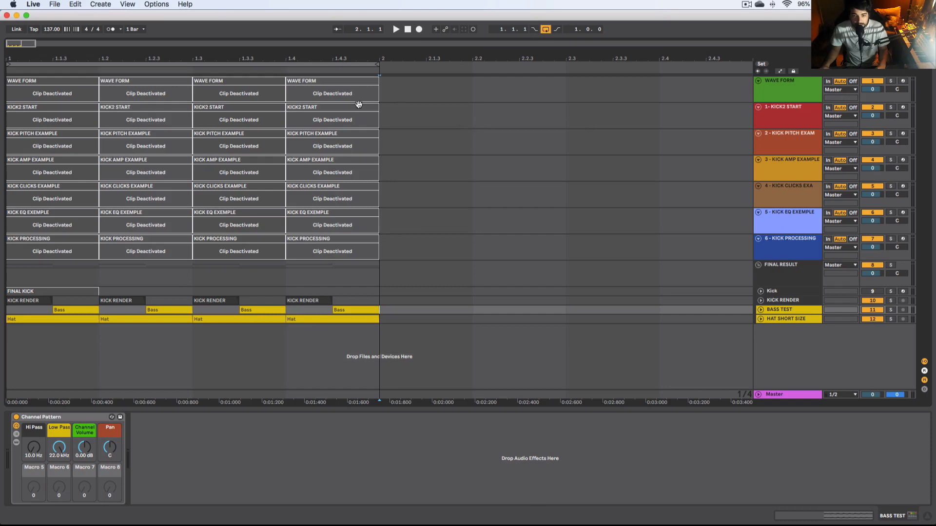
drag(384, 95, 22, 79)
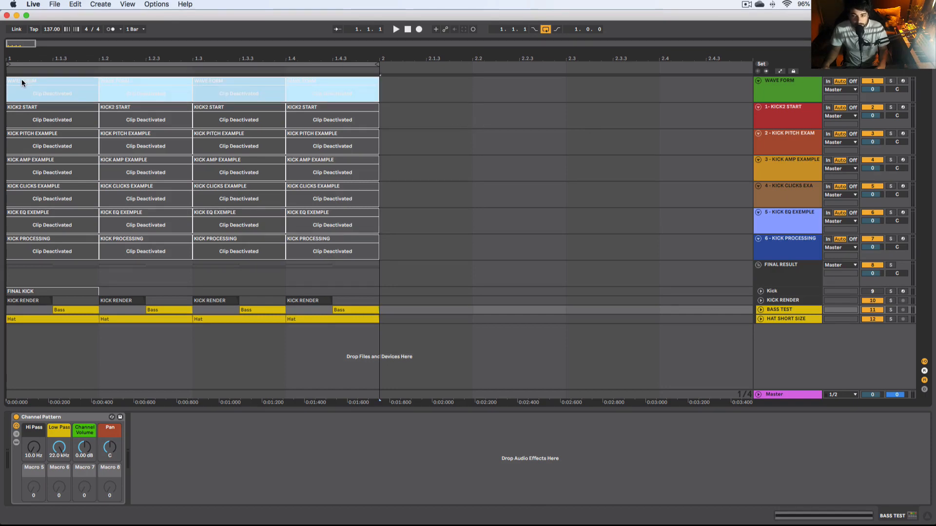
drag(21, 79, 22, 80)
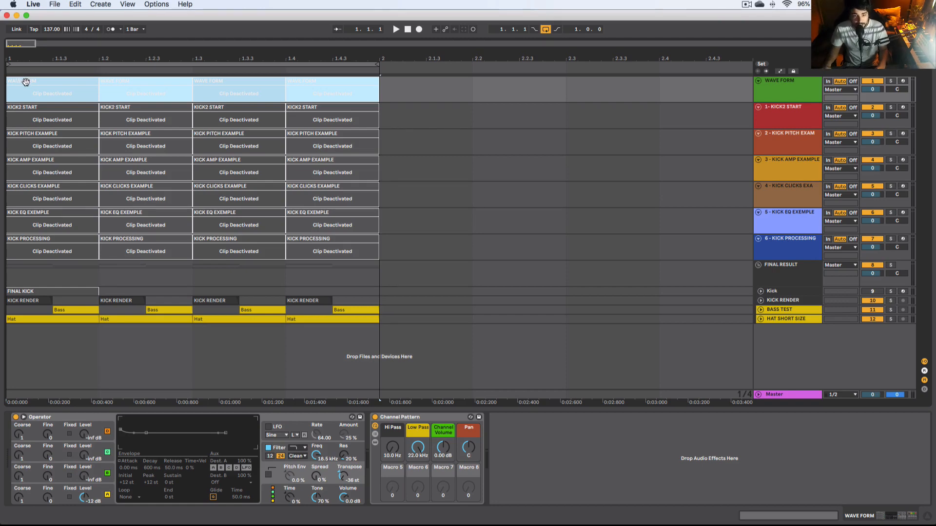
drag(385, 128, 1, 122)
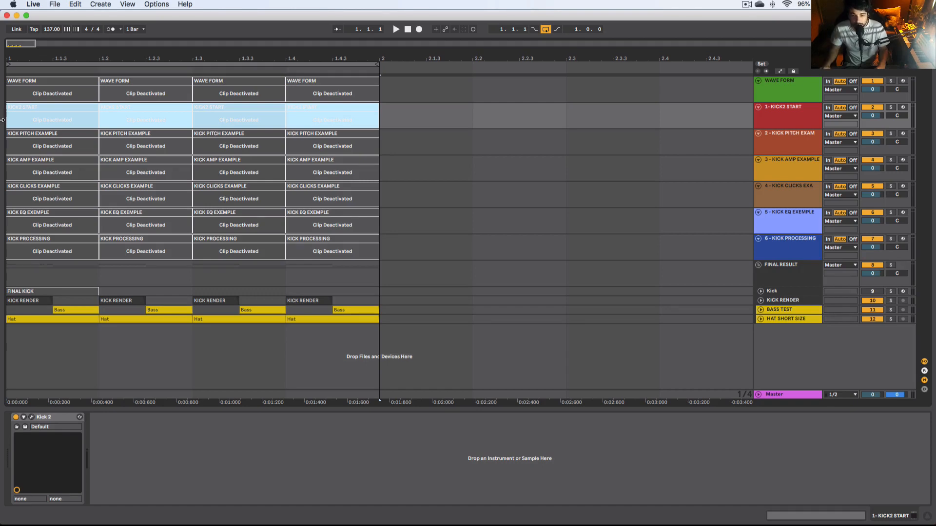
click(385, 121)
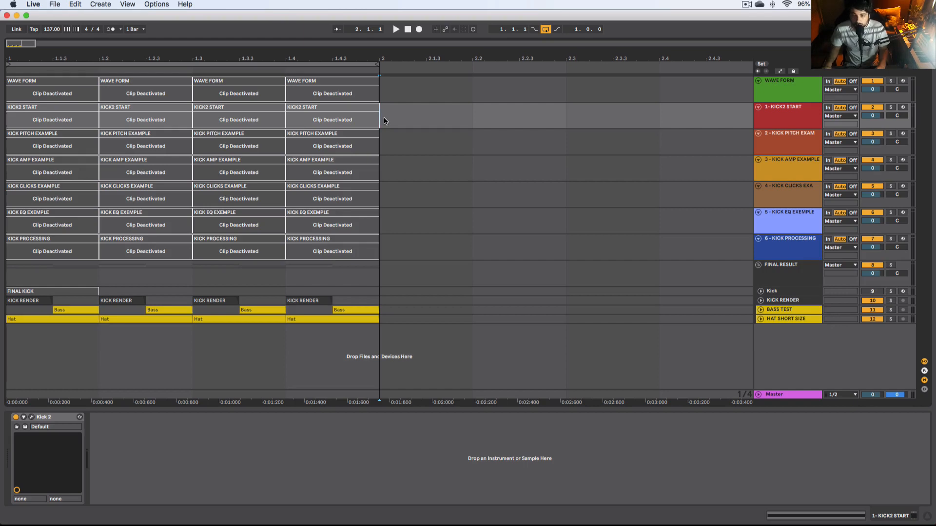
drag(383, 147, 2, 142)
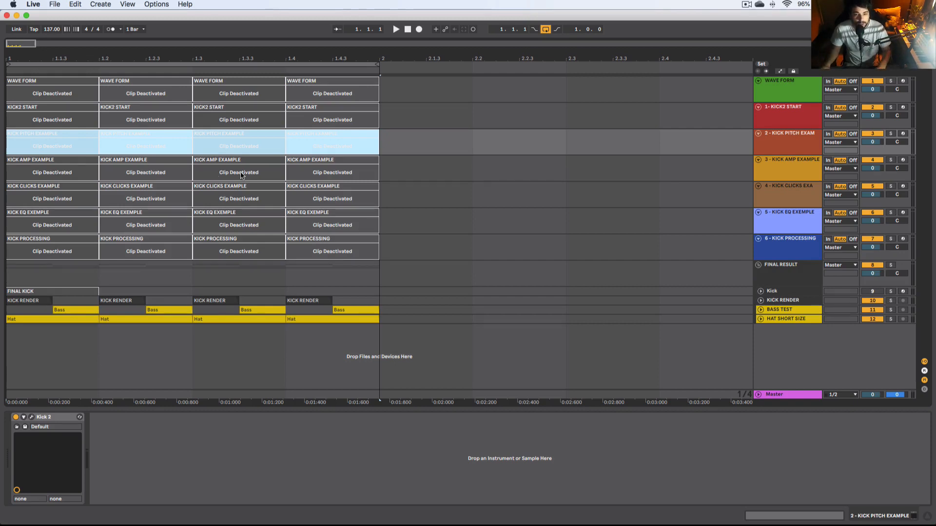
click(387, 169)
drag(387, 169, 156, 170)
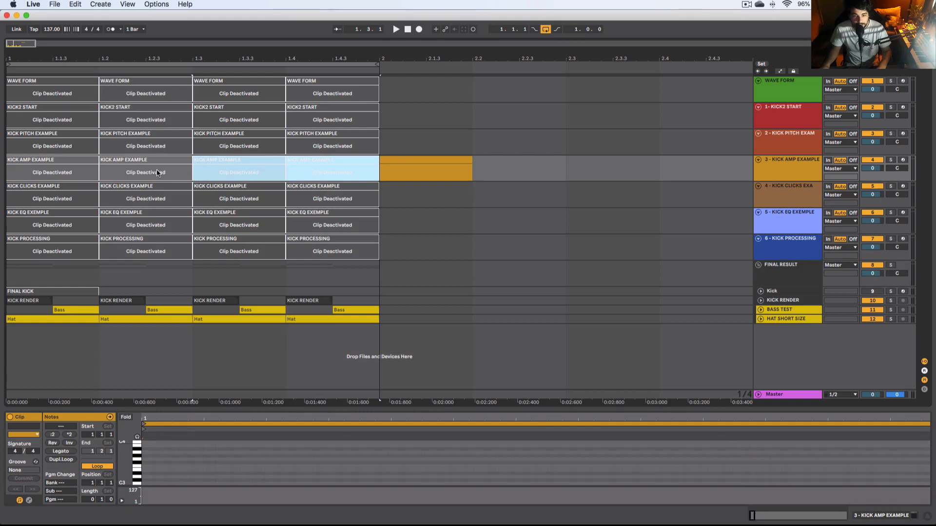
click(395, 163)
key(Delete)
Step: Select the clips of the KICK AMP, KICK CLICKS, KICK EQ, KICK PROCESSING and KICK RENDER rows in turn to review them
drag(394, 166, 39, 159)
drag(383, 195, 9, 190)
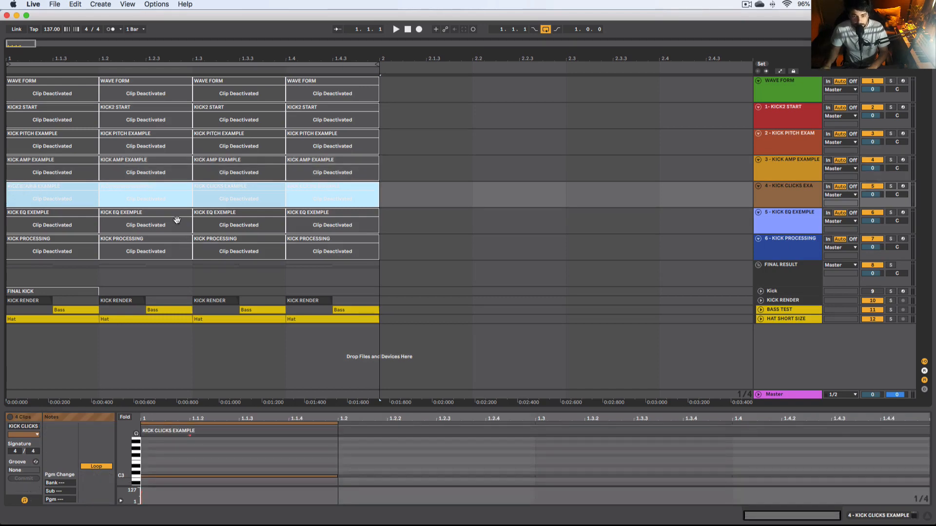
drag(380, 222, 3, 216)
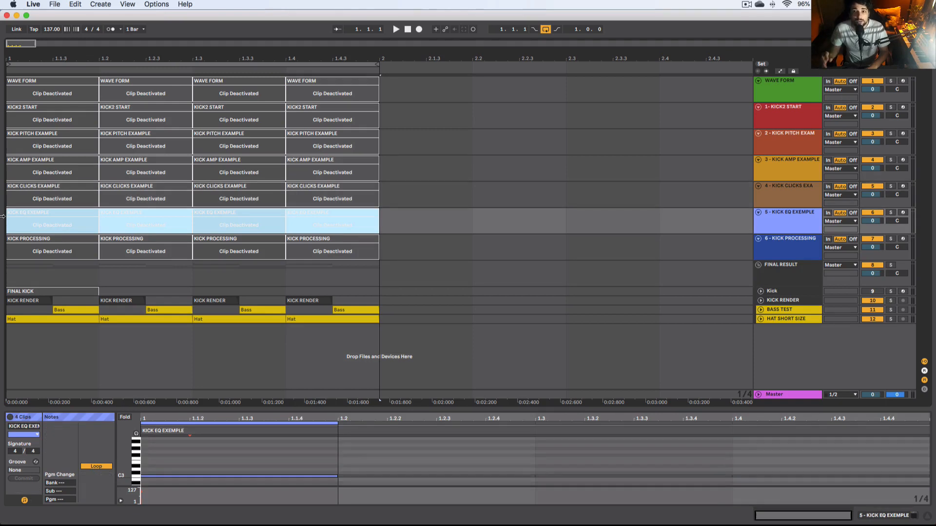
drag(390, 251, 0, 247)
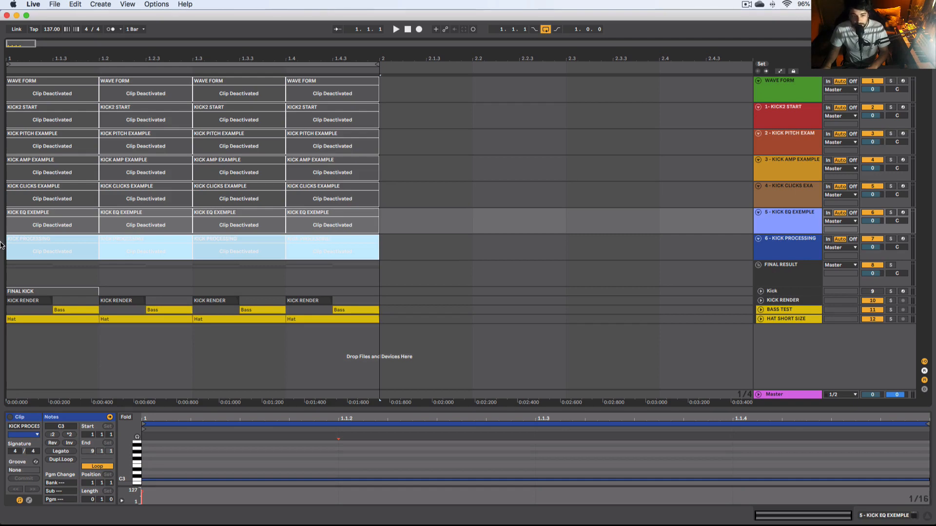
drag(0, 242, 380, 253)
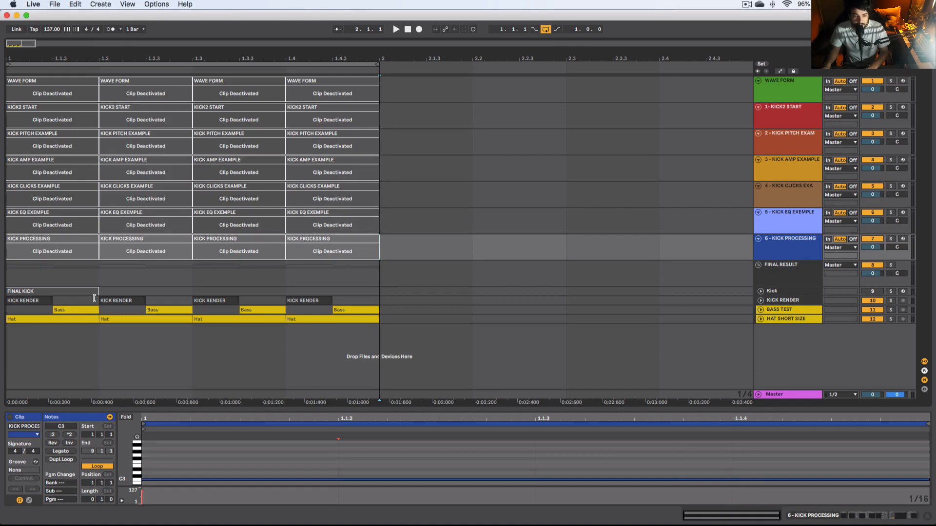
click(7, 310)
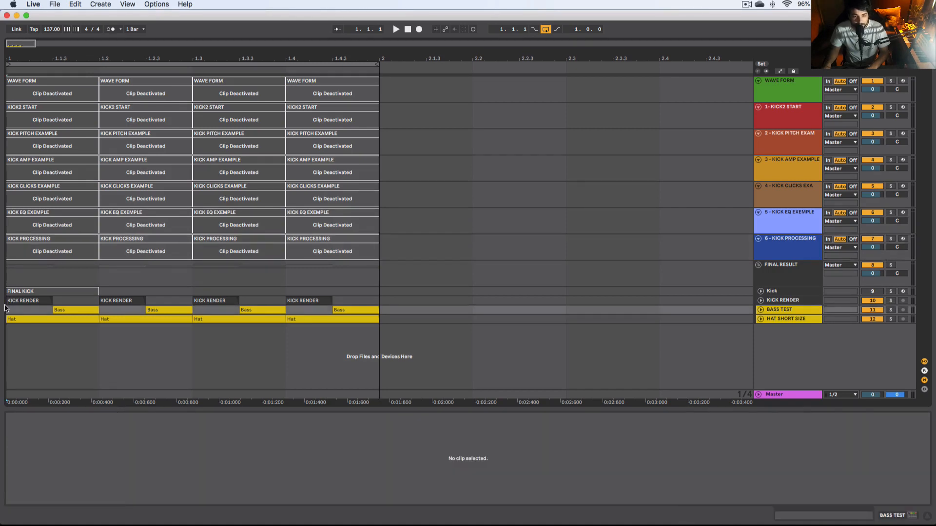
drag(393, 322, 392, 302)
click(403, 303)
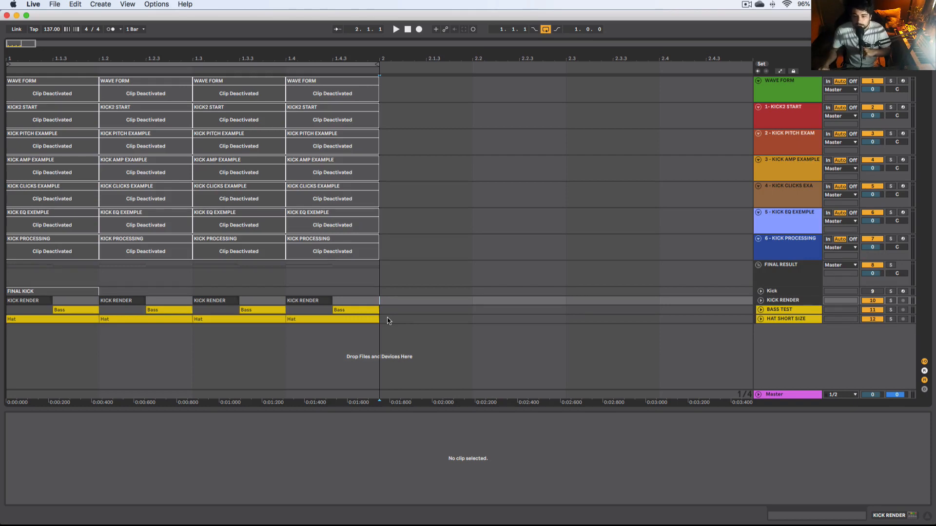
Step: Insert two new MIDI tracks after the FINAL RESULT group
click(775, 301)
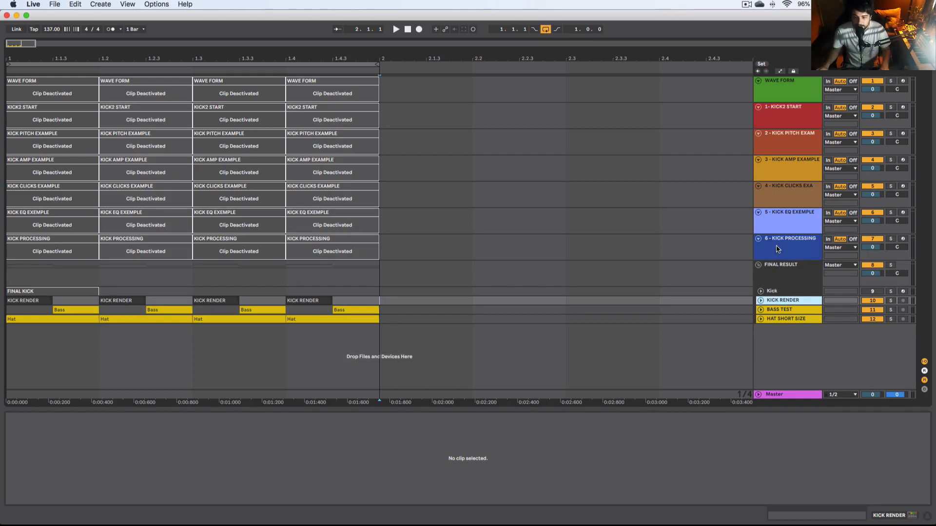
click(780, 277)
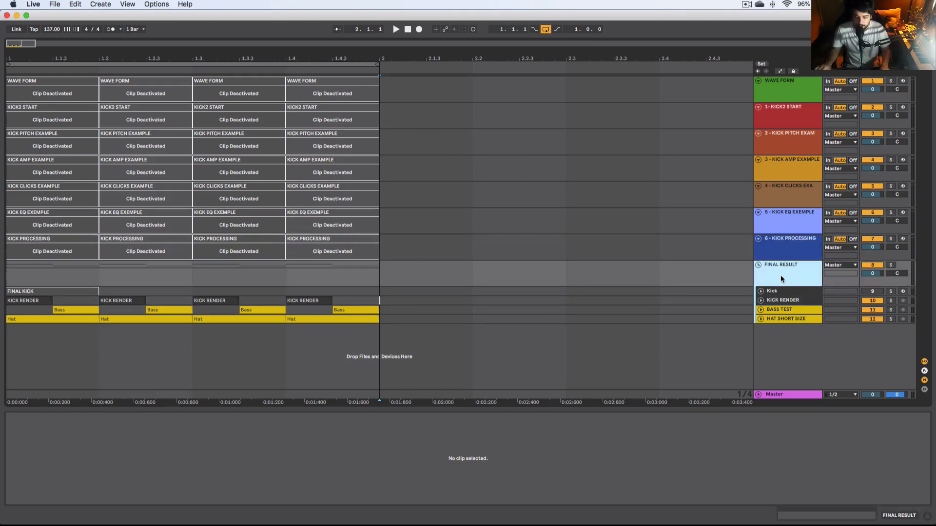
key(super+shift+t)
key(super+shift+t)
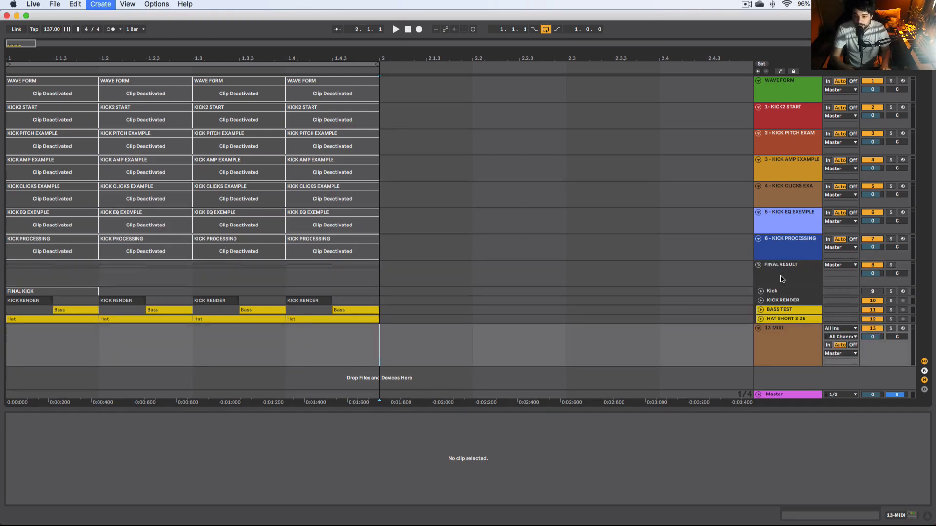
Step: Rename the two new MIDI tracks 1 and 2
click(775, 325)
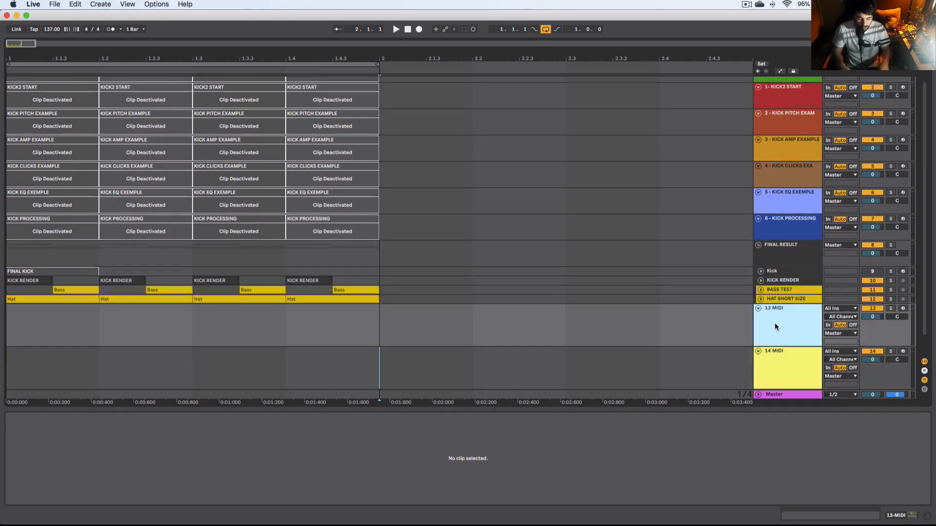
key(super+r)
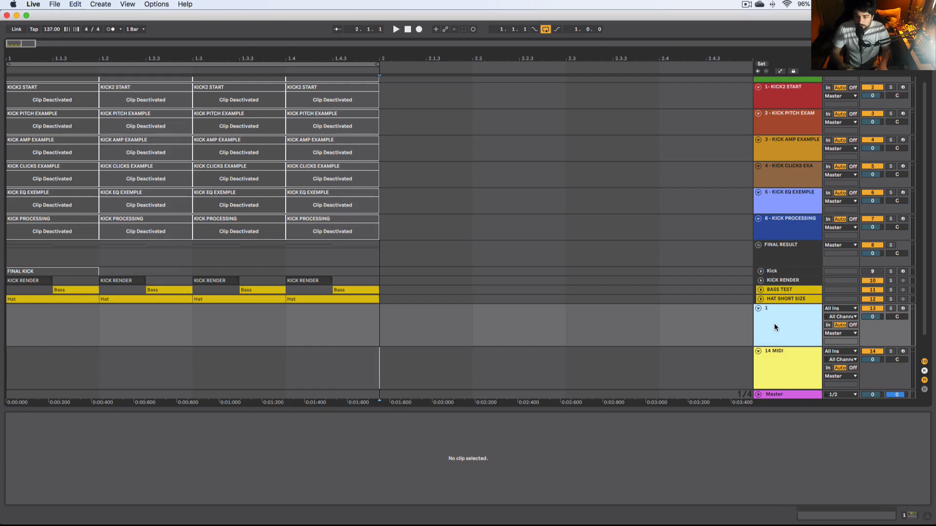
text(1)
key(Tab)
text(2)
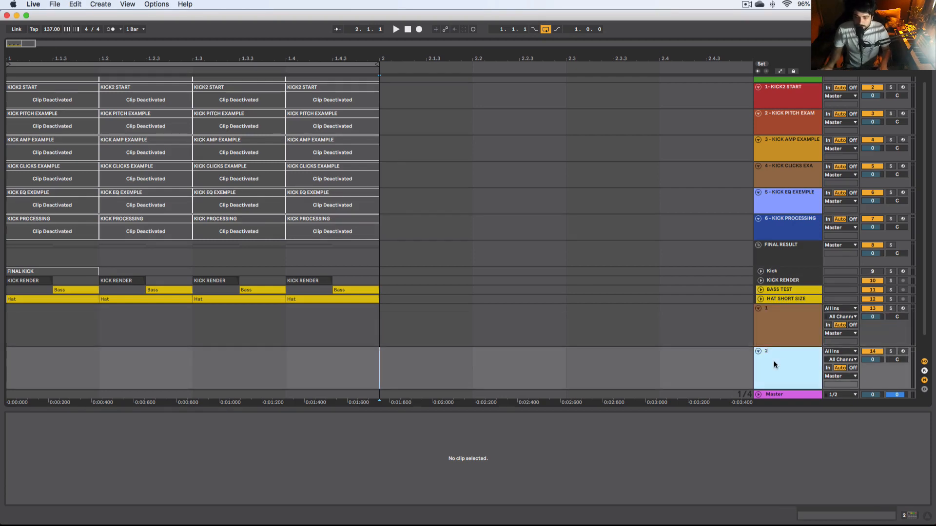
Step: Assign a new colour to track 2
click(785, 332)
right_click(785, 333)
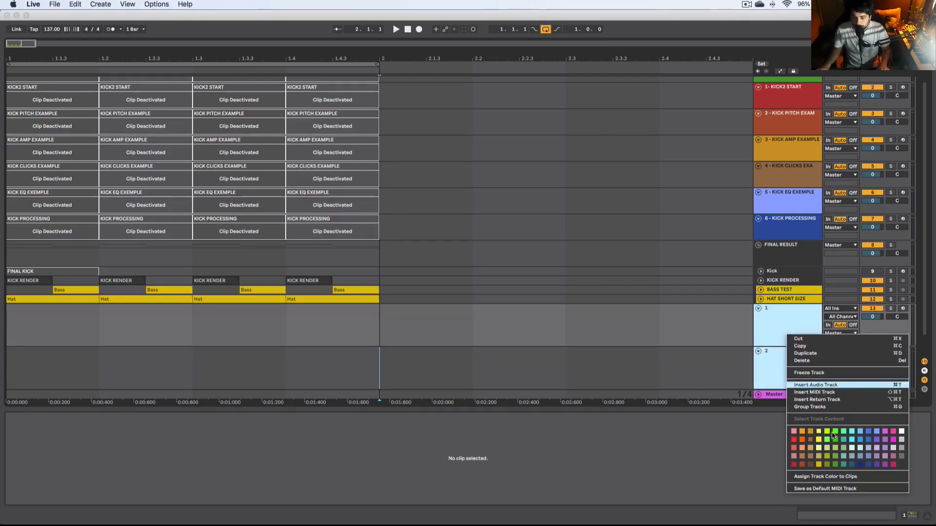
click(900, 464)
Step: Open the BazzISM2 plugin window on track 1 and browse its envelope and main pages
click(714, 336)
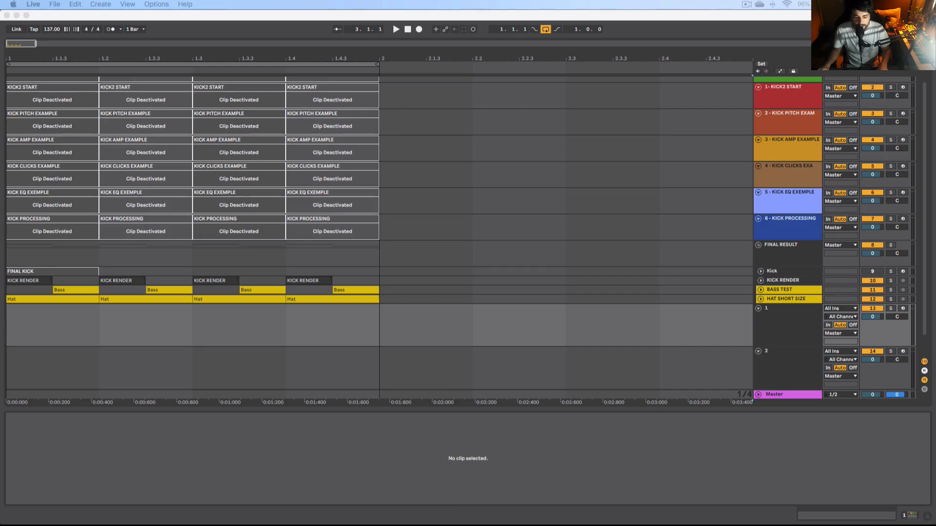
click(294, 351)
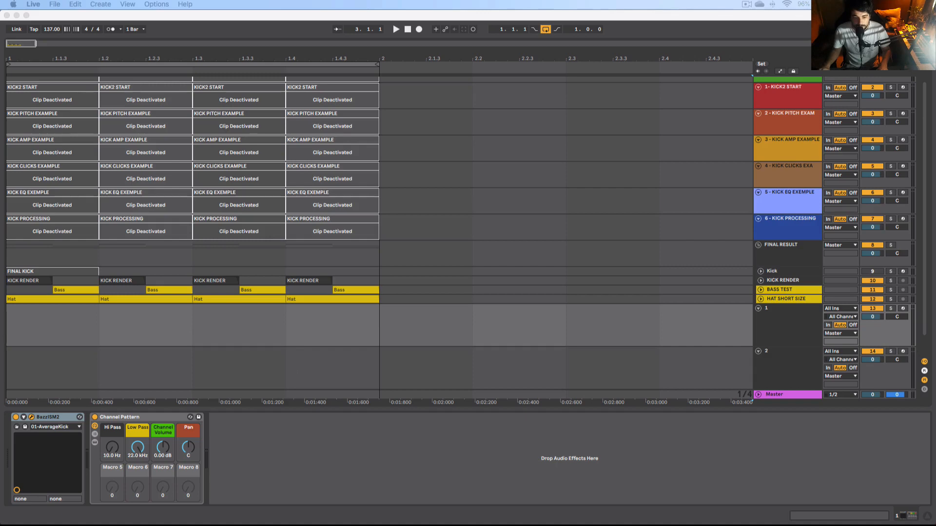
scroll(215, 380, down, 1)
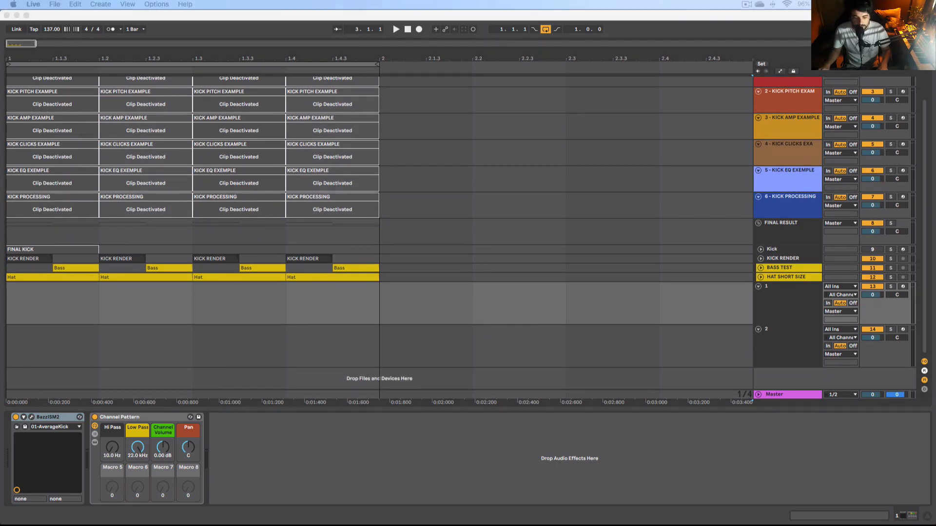
click(59, 323)
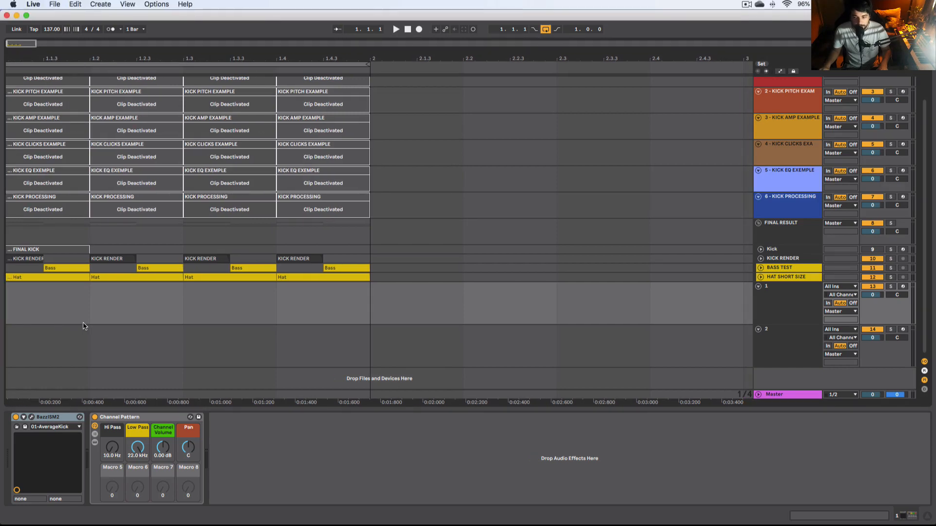
click(31, 417)
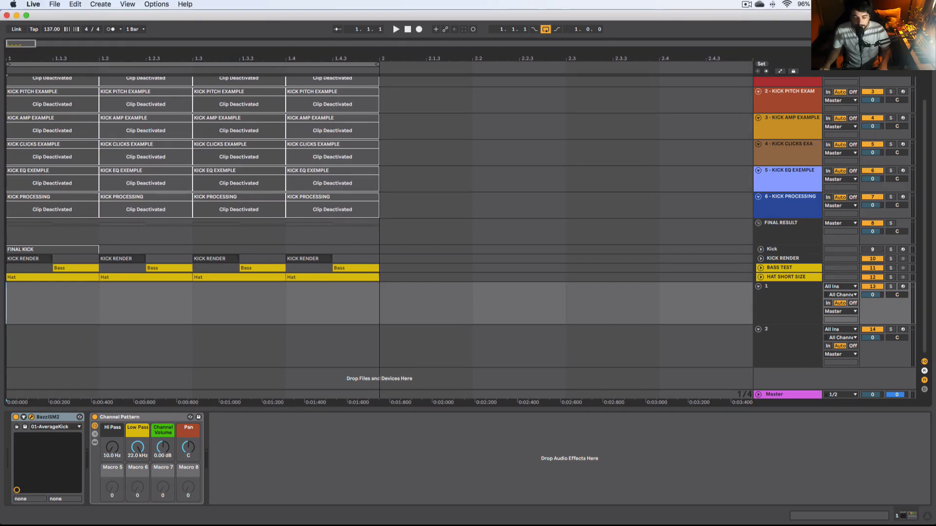
drag(643, 273, 510, 227)
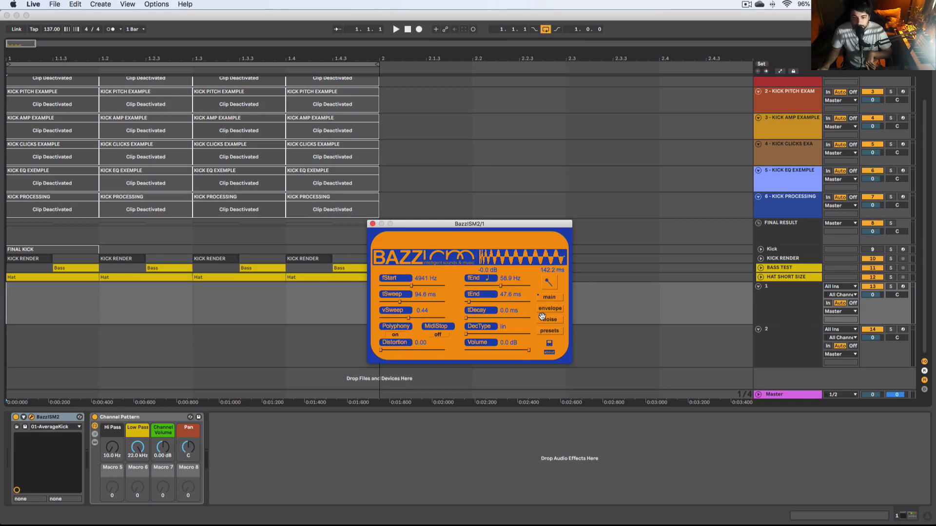
click(546, 310)
click(547, 298)
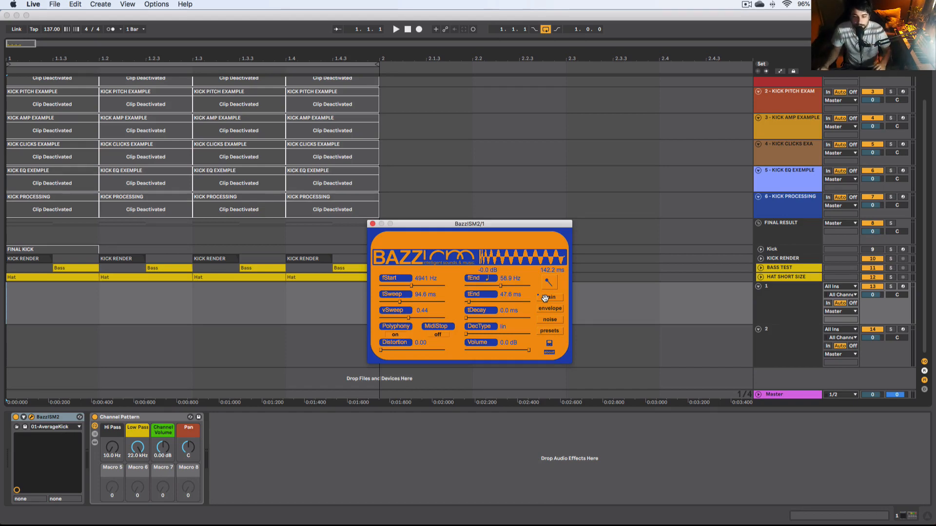
Step: Delete track 1
click(785, 303)
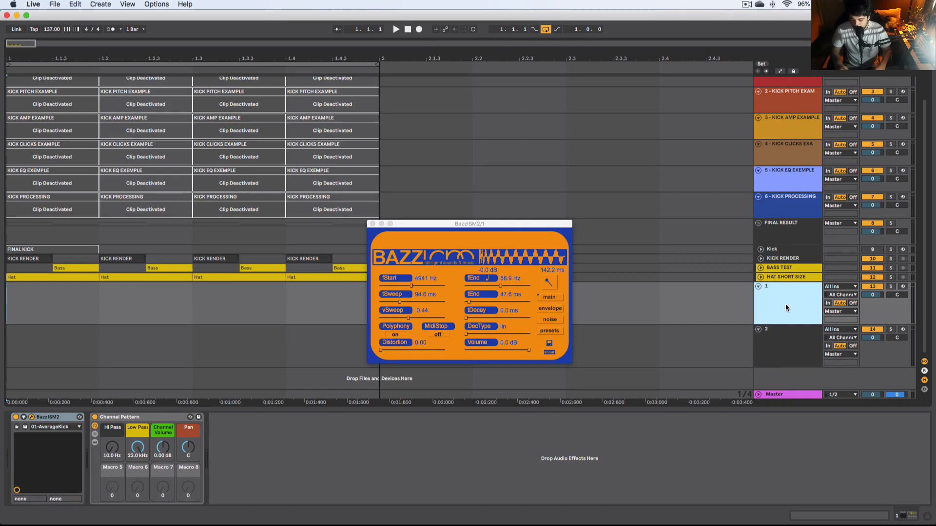
key(BackSpace)
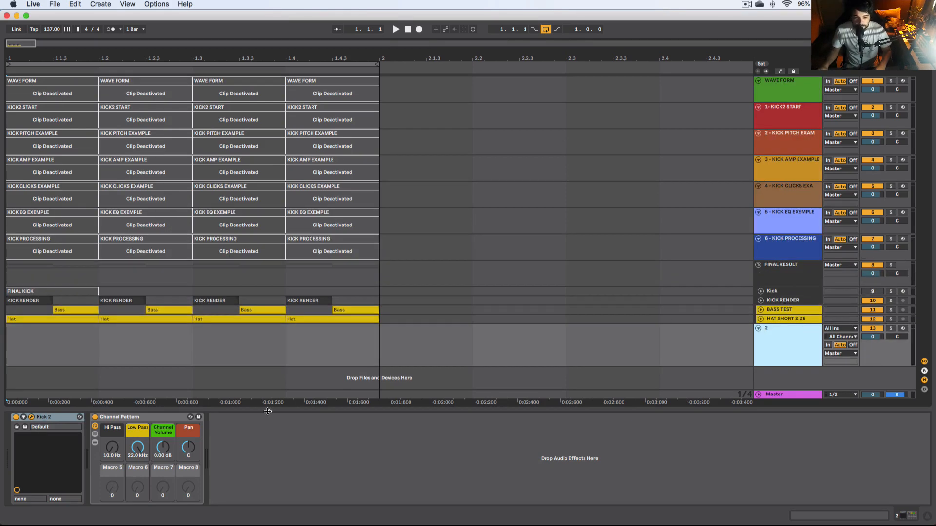
Step: Open the Kick 2 plugin window on track 2 and enable its Sub View
drag(366, 525, 372, 124)
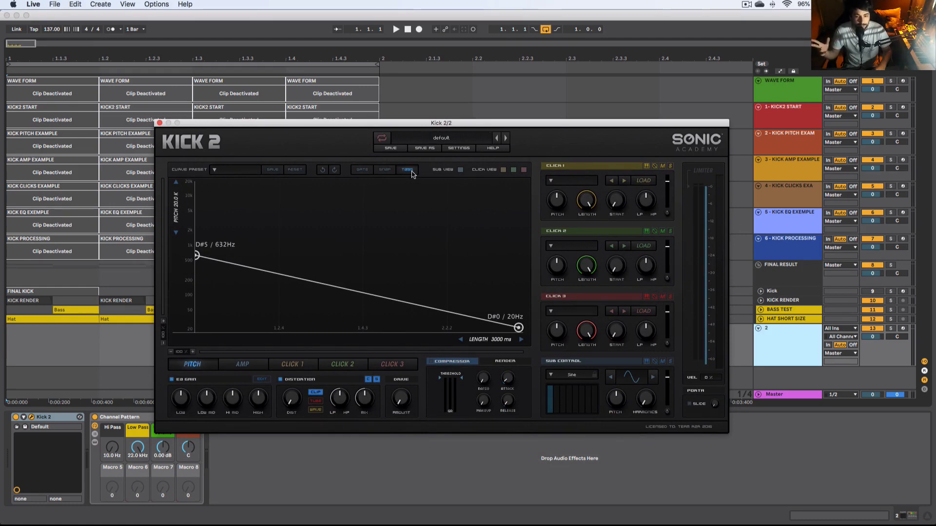
click(460, 170)
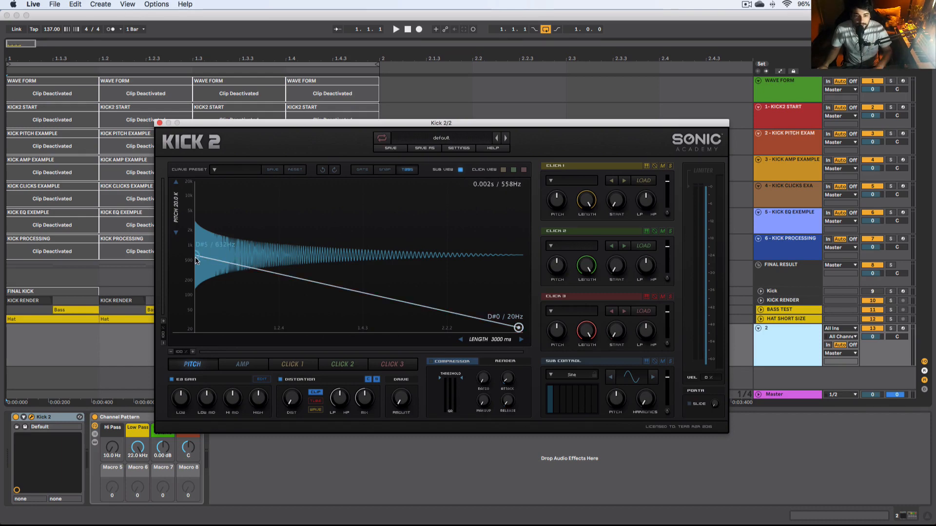
Step: Raise the start points of the pitch envelope to about 6.69 kHz and the amp envelope to 0.87
click(233, 370)
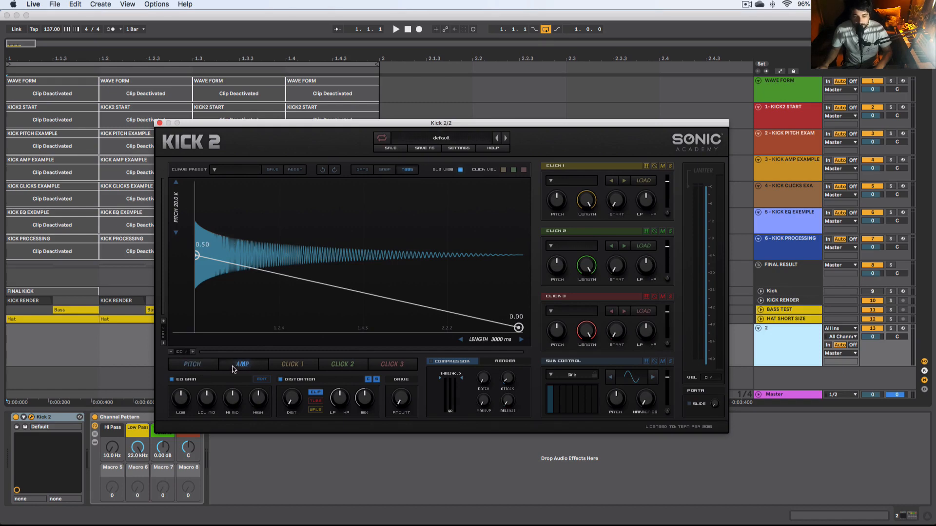
click(208, 368)
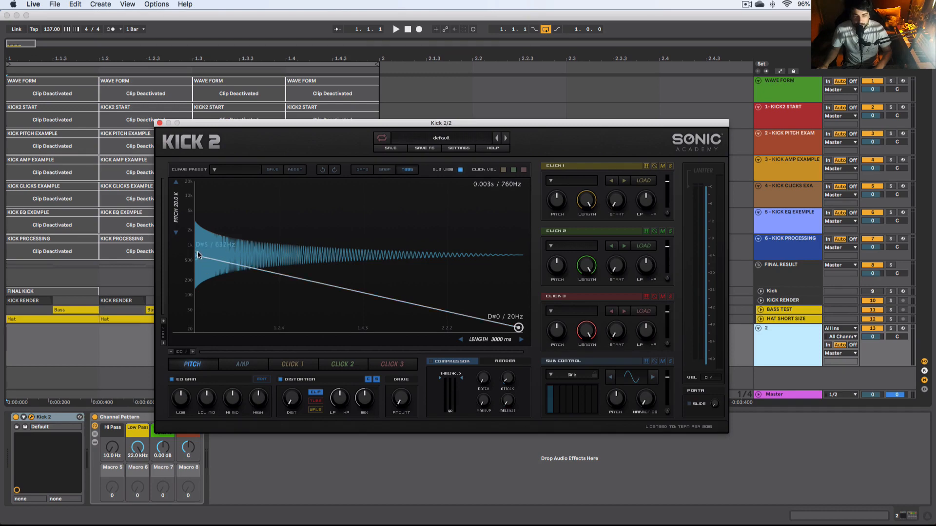
drag(197, 255, 196, 192)
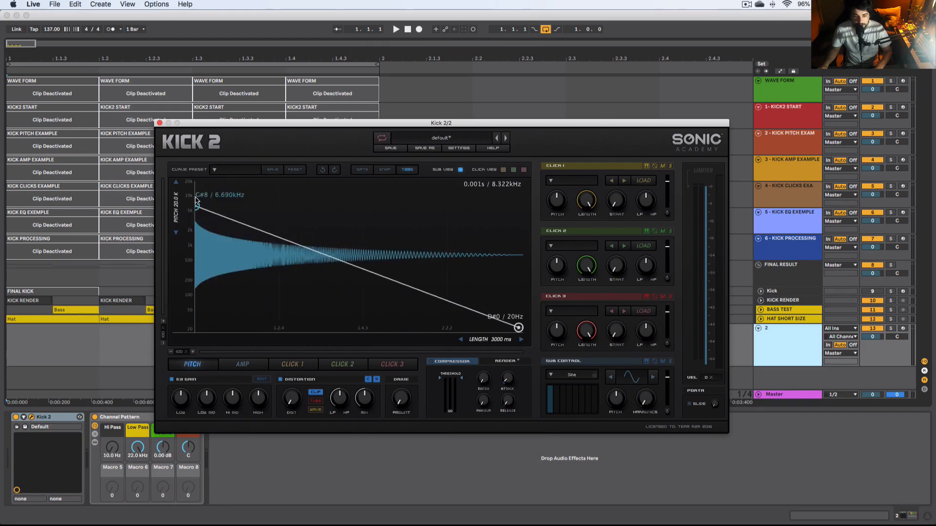
click(242, 364)
drag(197, 248, 186, 201)
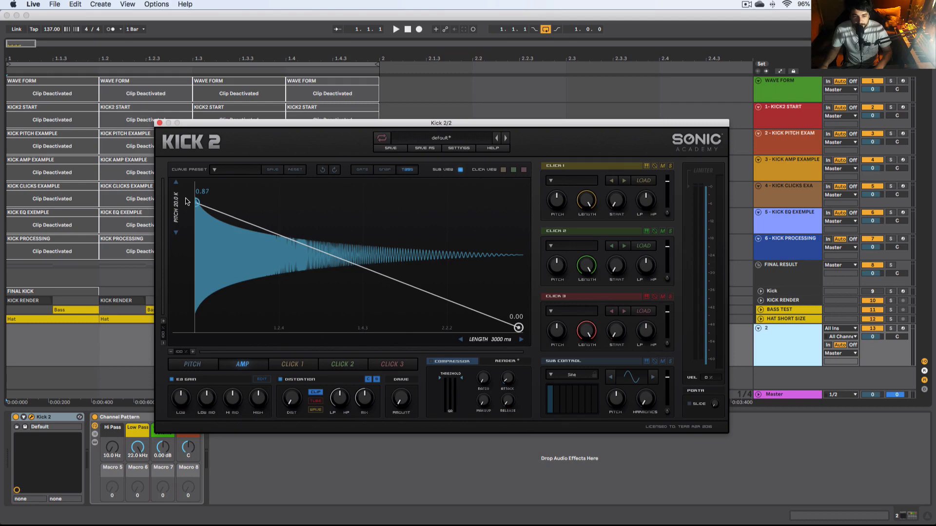
Step: Lower the Click 2 envelope's start point to 0.45 and browse the Click 1 and Click 3 envelope pages
click(293, 364)
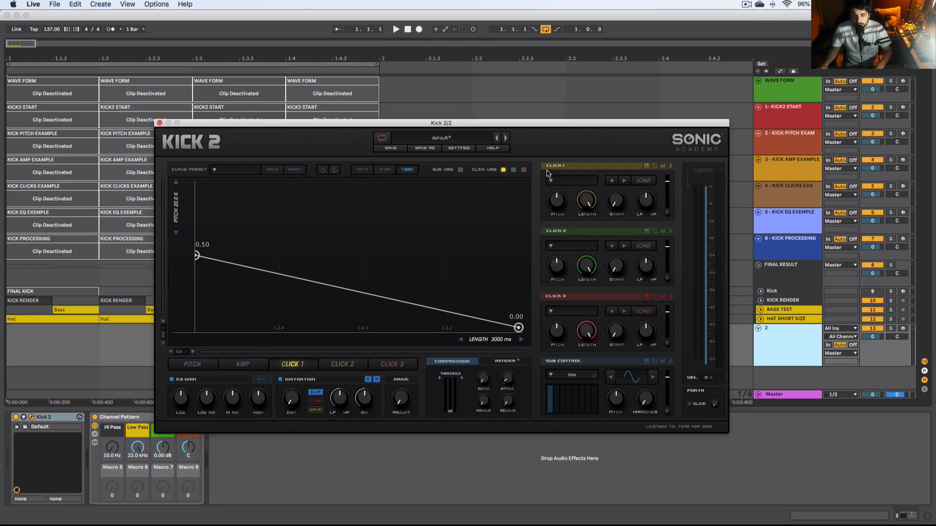
click(349, 367)
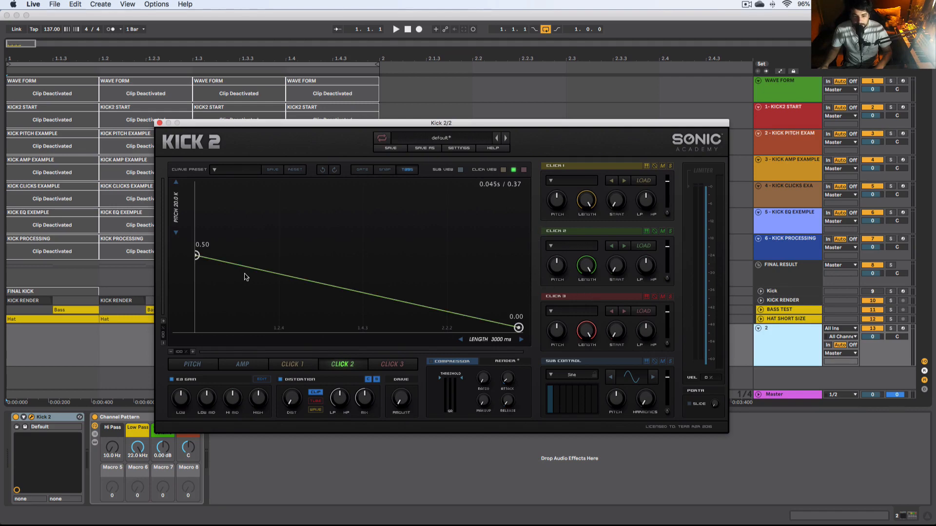
mouse_move(196, 255)
mouse_down()
mouse_move(197, 185)
mouse_move(196, 263)
mouse_up()
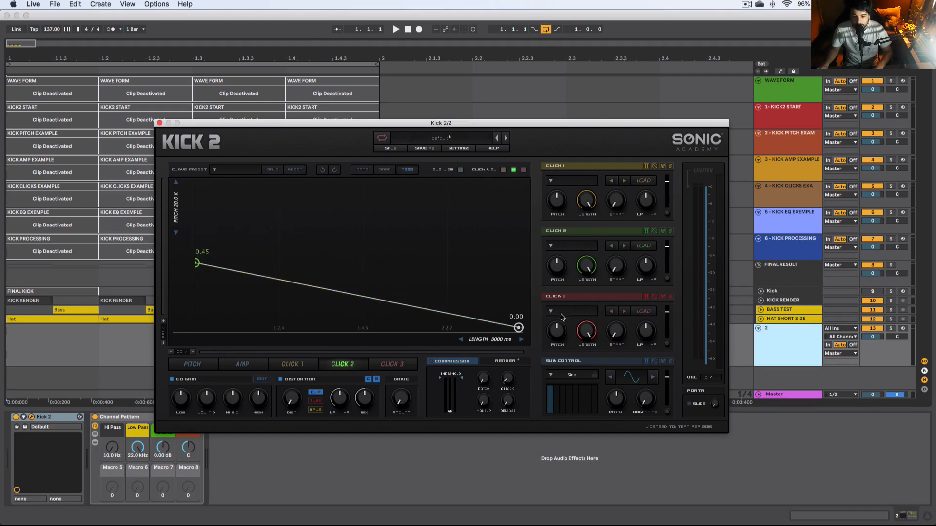
click(409, 364)
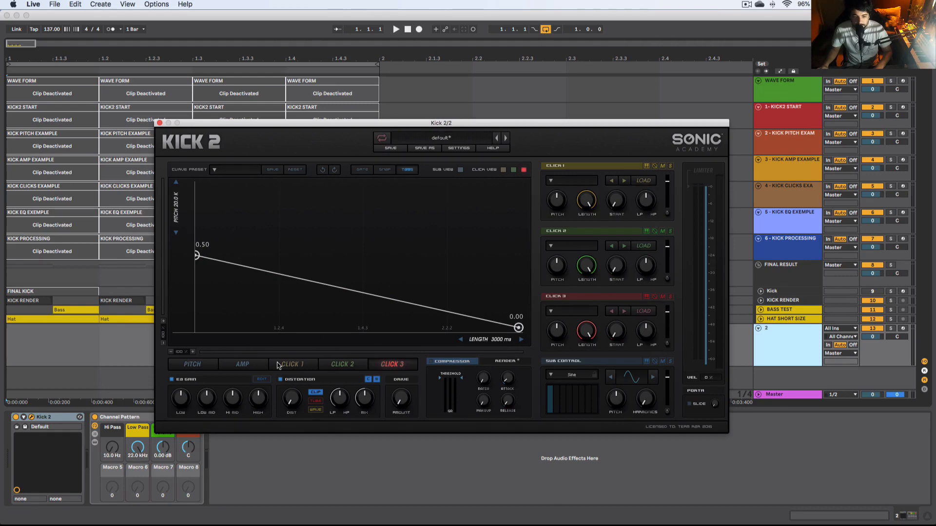
click(192, 366)
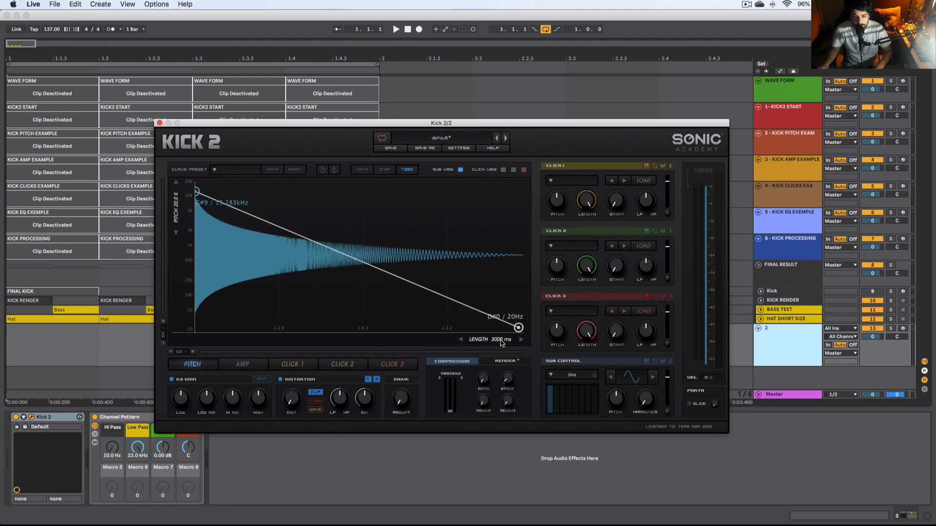
Step: Open the EQ view and try adjusting the distortion LP, HP and drive controls
mouse_move(499, 343)
mouse_down()
mouse_move(230, 327)
mouse_move(451, 338)
mouse_move(202, 342)
mouse_move(502, 341)
mouse_up()
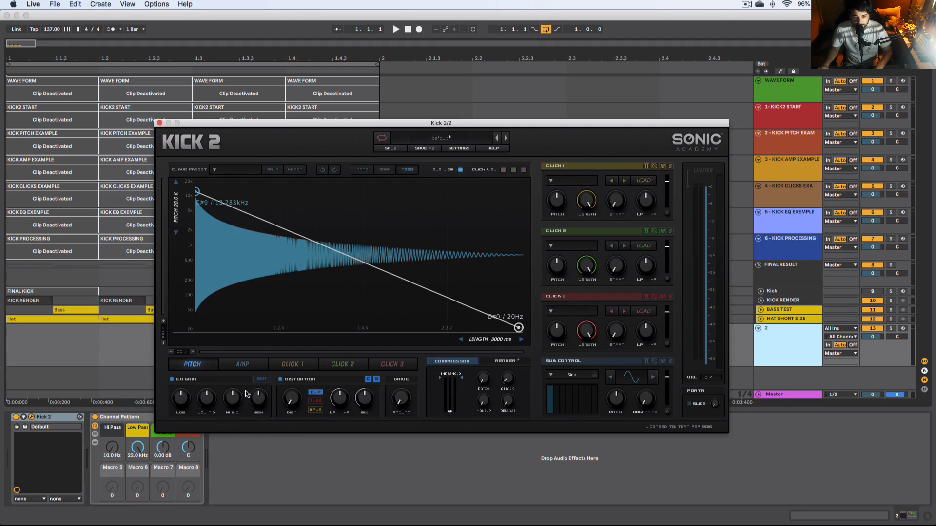
click(261, 379)
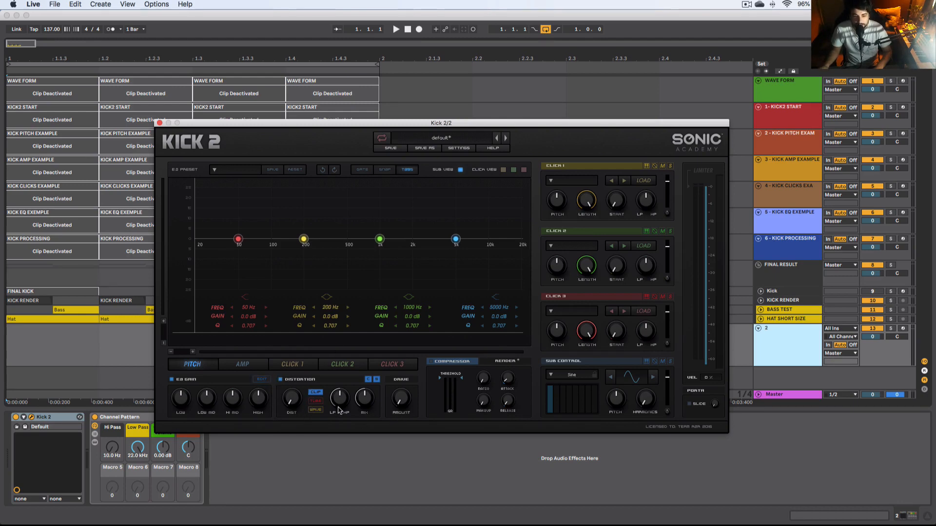
drag(344, 399, 336, 418)
drag(363, 399, 376, 329)
drag(406, 410, 444, 270)
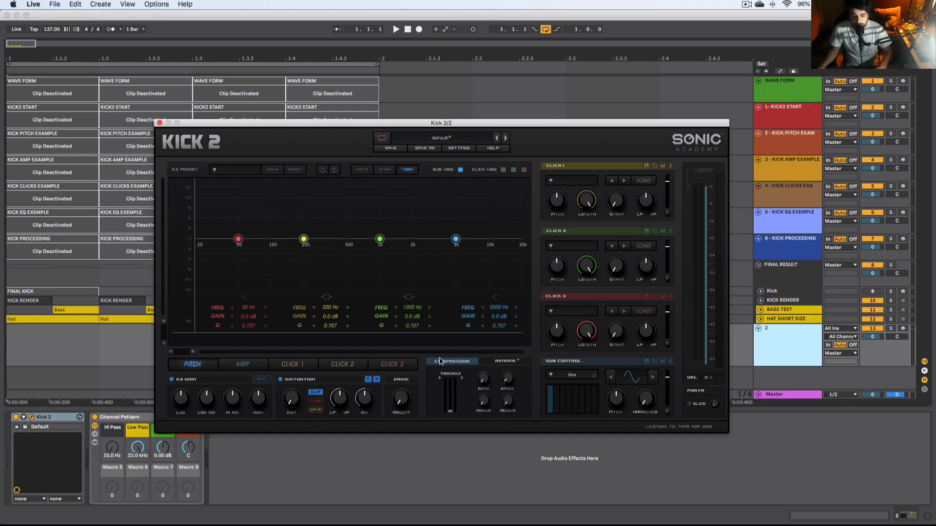
Step: Open the Render section and generate a rendered waveform of the kick
click(506, 361)
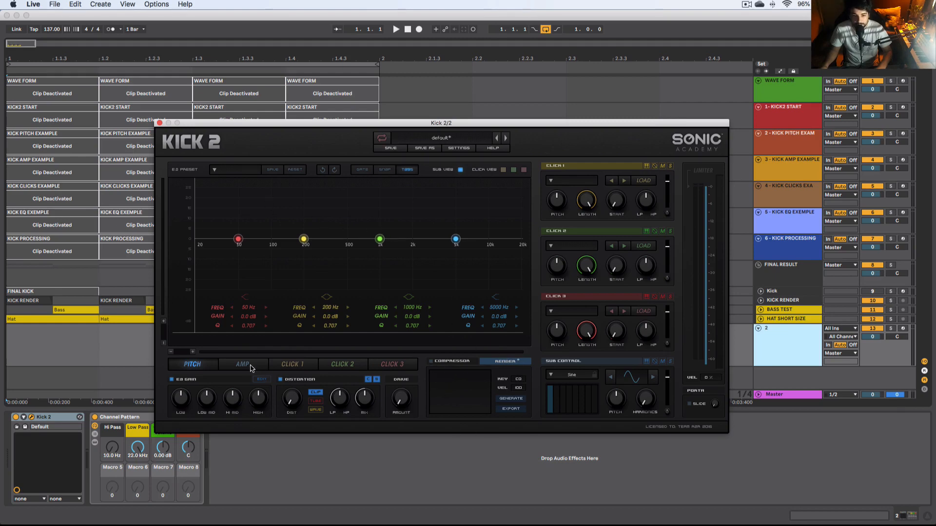
click(202, 366)
click(511, 398)
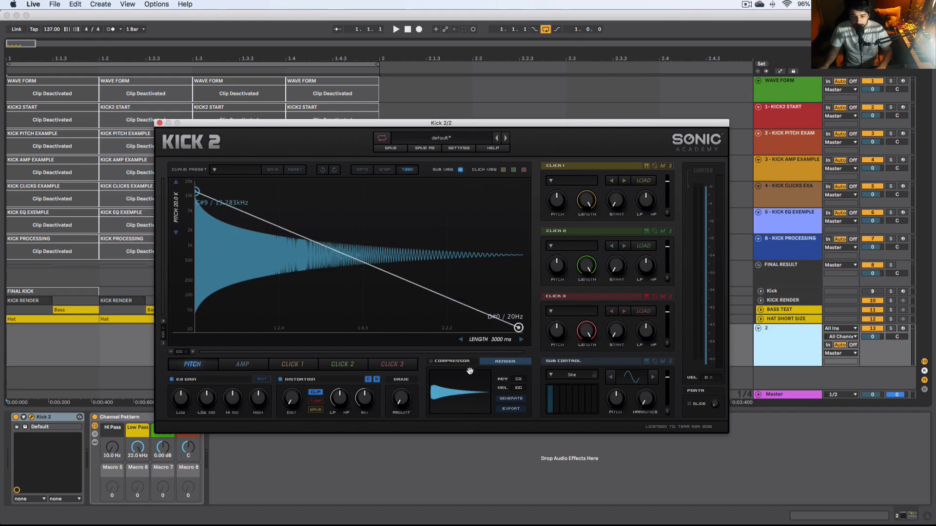
drag(487, 406, 470, 396)
mouse_move(713, 406)
mouse_down()
mouse_move(714, 343)
mouse_move(711, 408)
mouse_up()
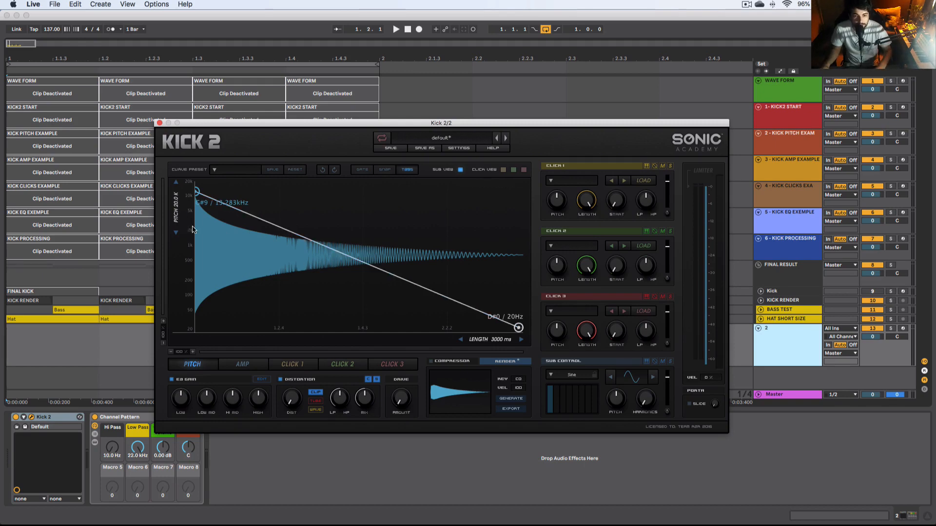
Step: Shape the pitch envelope by adding points, bending its curves and placing two points at about 83 Hz (E2)
double_click(237, 210)
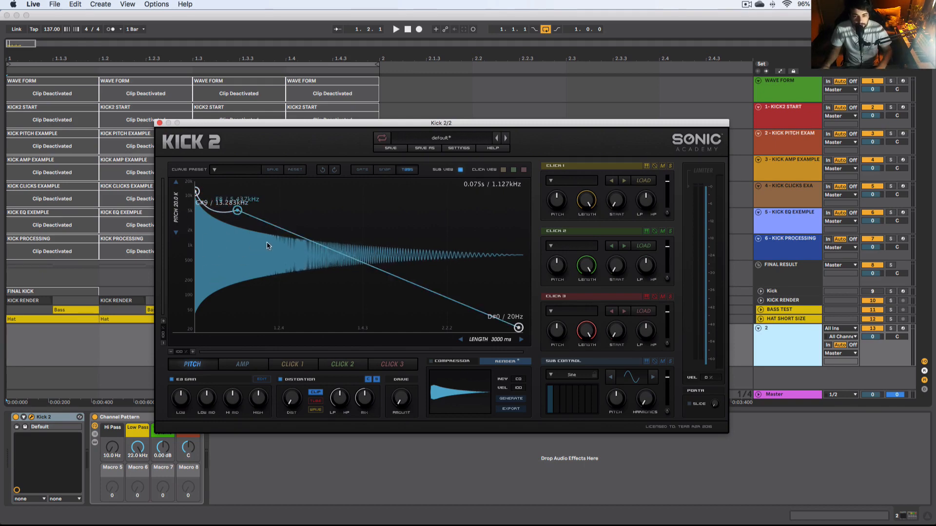
drag(277, 236, 269, 336)
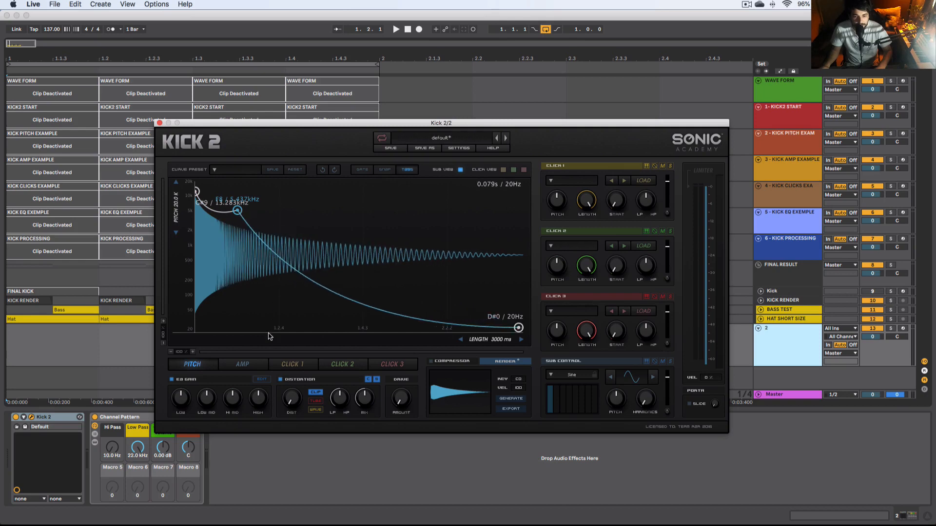
double_click(348, 298)
drag(330, 283, 389, 239)
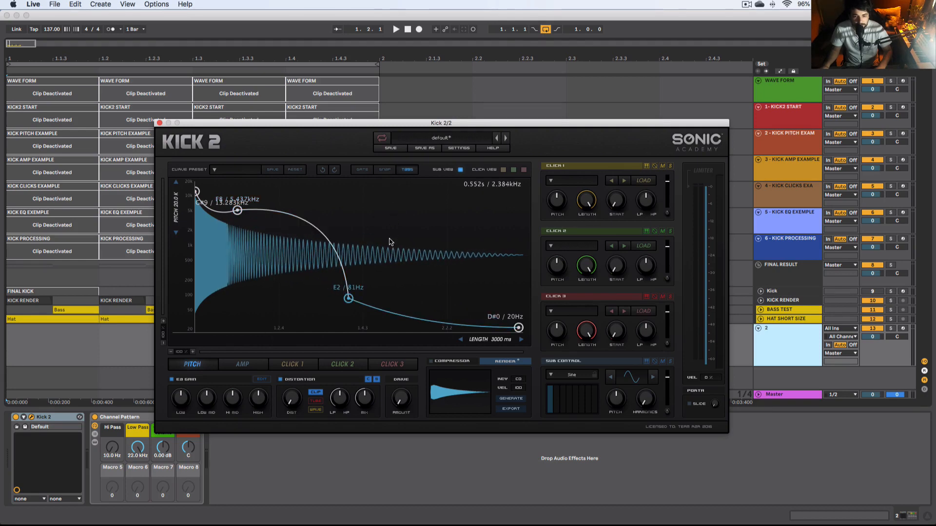
drag(348, 299, 503, 173)
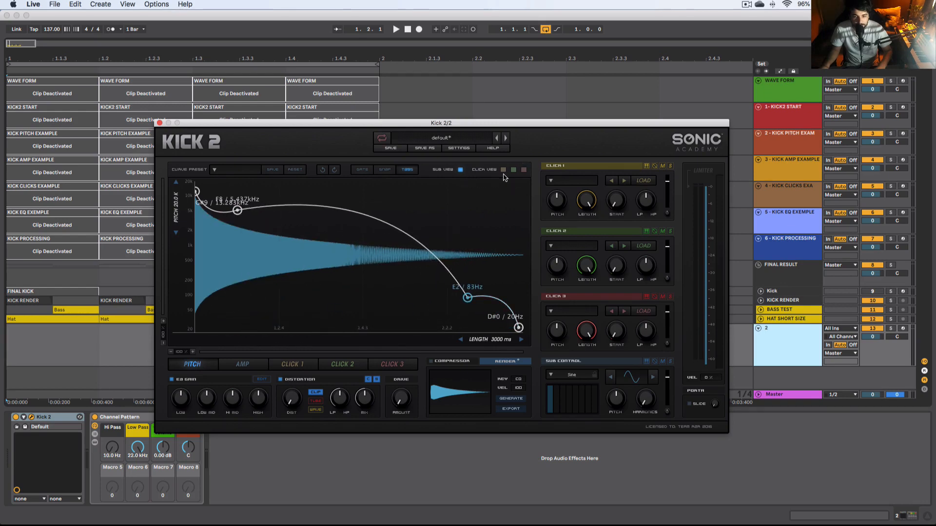
drag(369, 287, 199, 310)
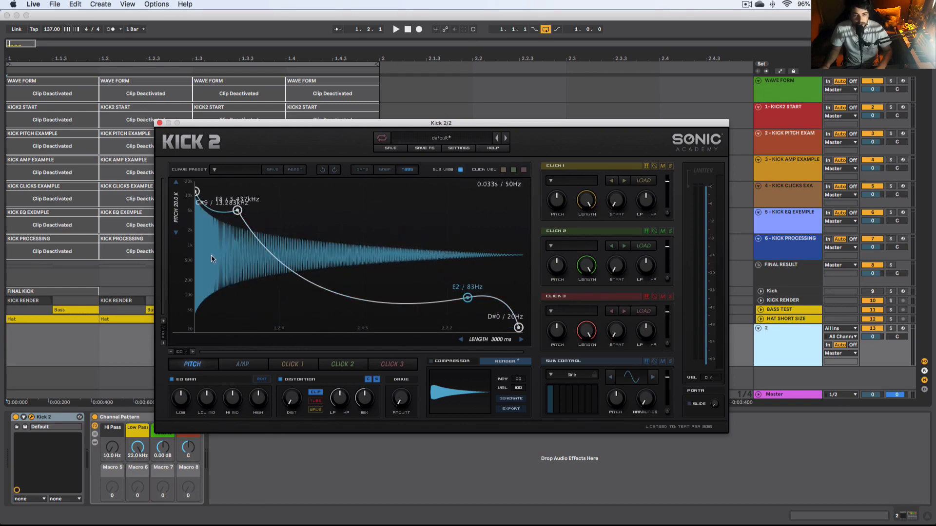
drag(226, 211, 413, 304)
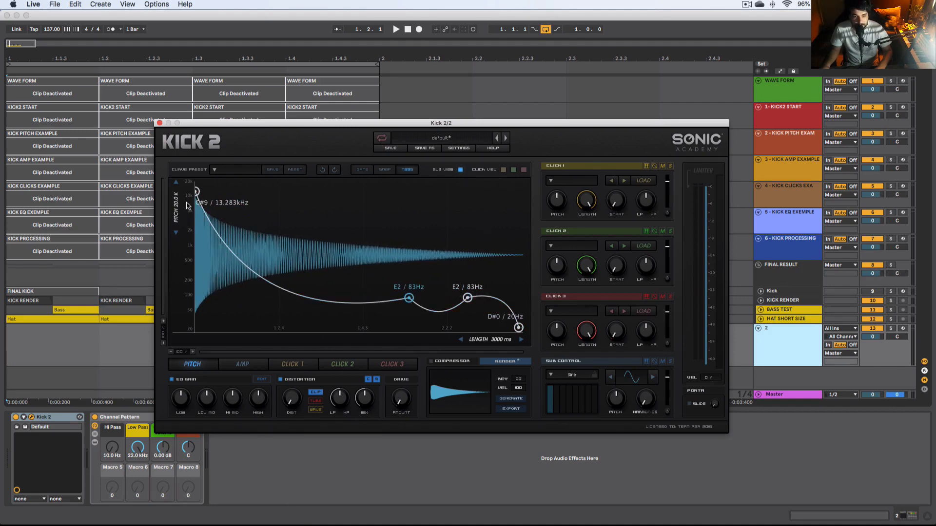
Step: Add points to the amp envelope at about 0.76, 0.63 and 0.39
click(246, 365)
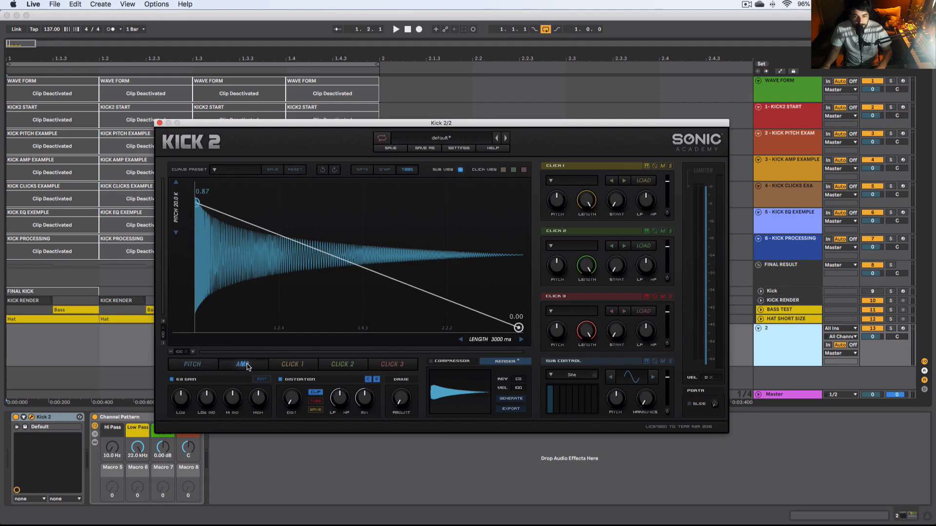
click(376, 271)
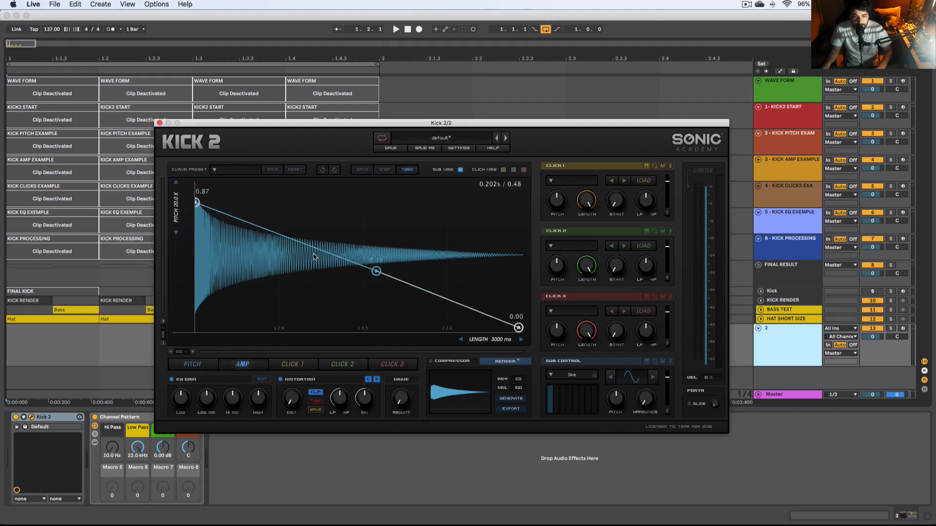
click(286, 236)
click(243, 218)
click(451, 303)
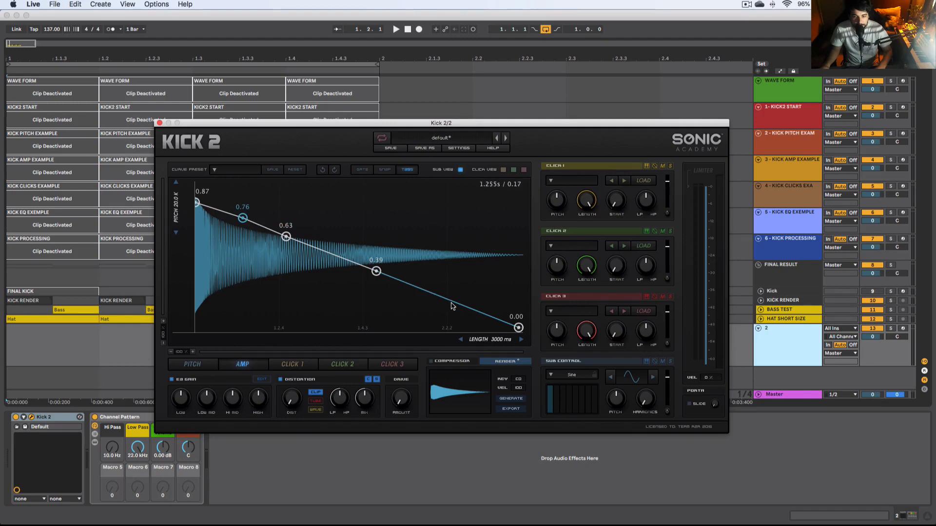
Step: Review the pitch envelope and close the Kick 2 plugin window
click(198, 365)
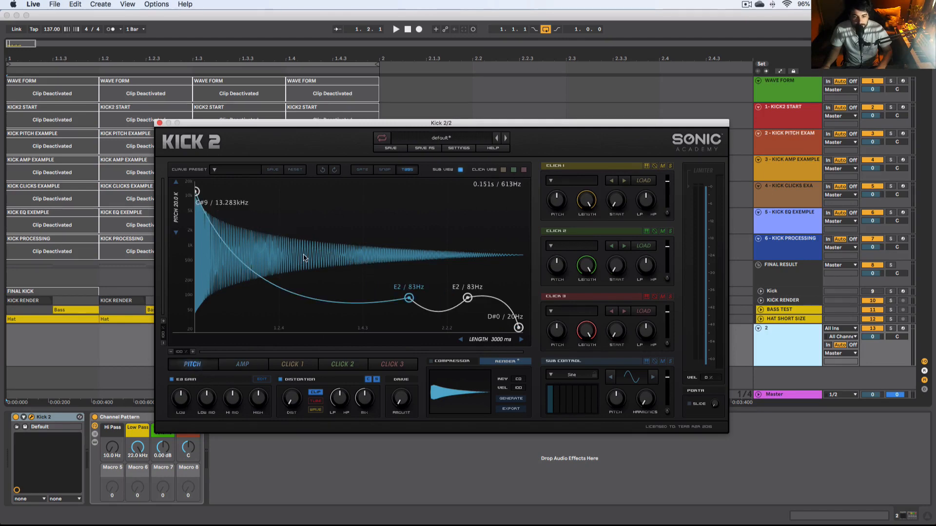
drag(361, 128, 302, 377)
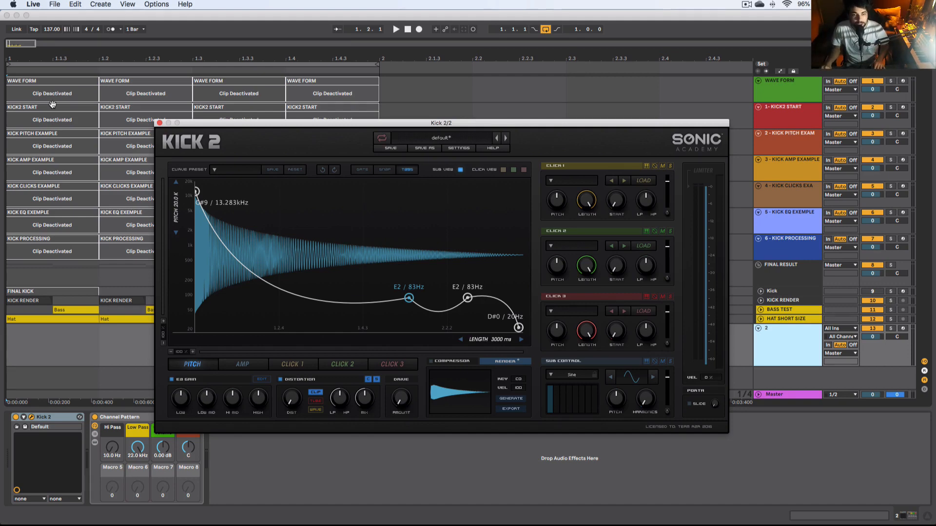
click(160, 123)
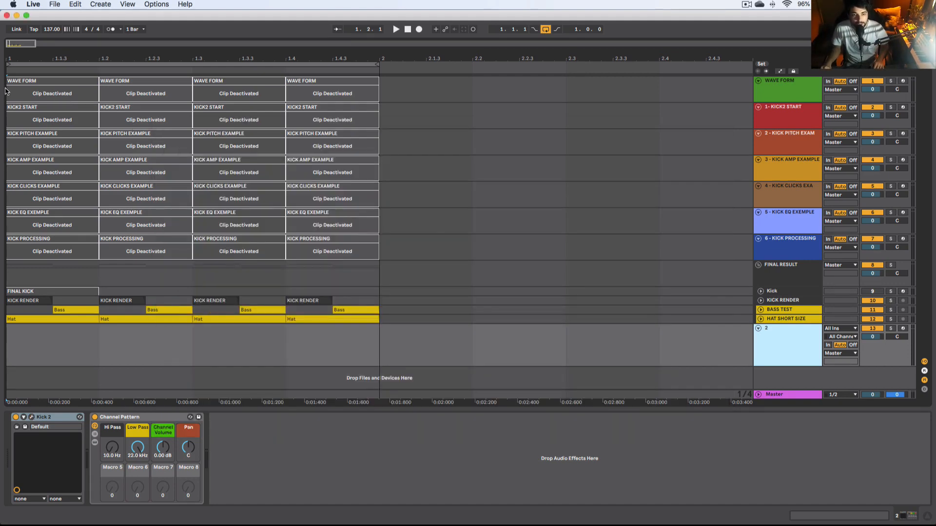
Step: Select the first bar's time range in the arrangement, including the Kick Render track
click(383, 92)
drag(341, 95, 11, 93)
drag(385, 310, 2, 299)
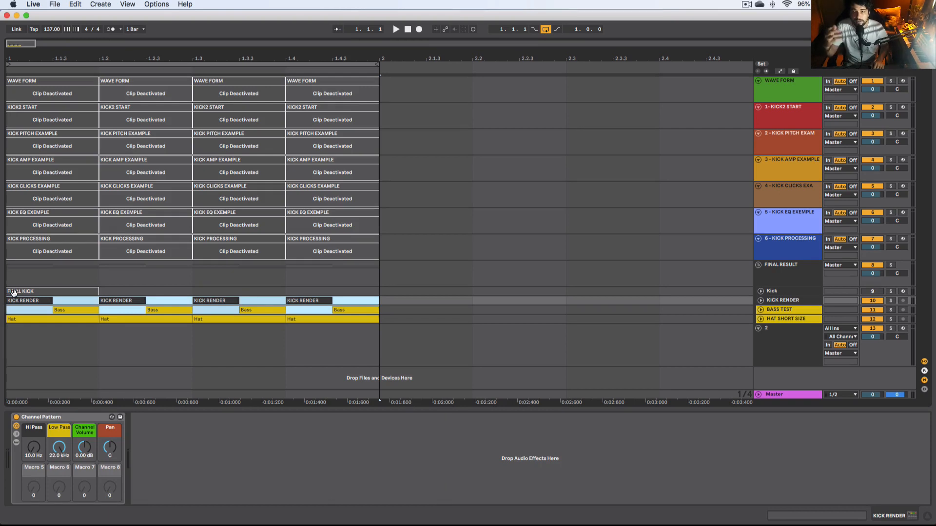